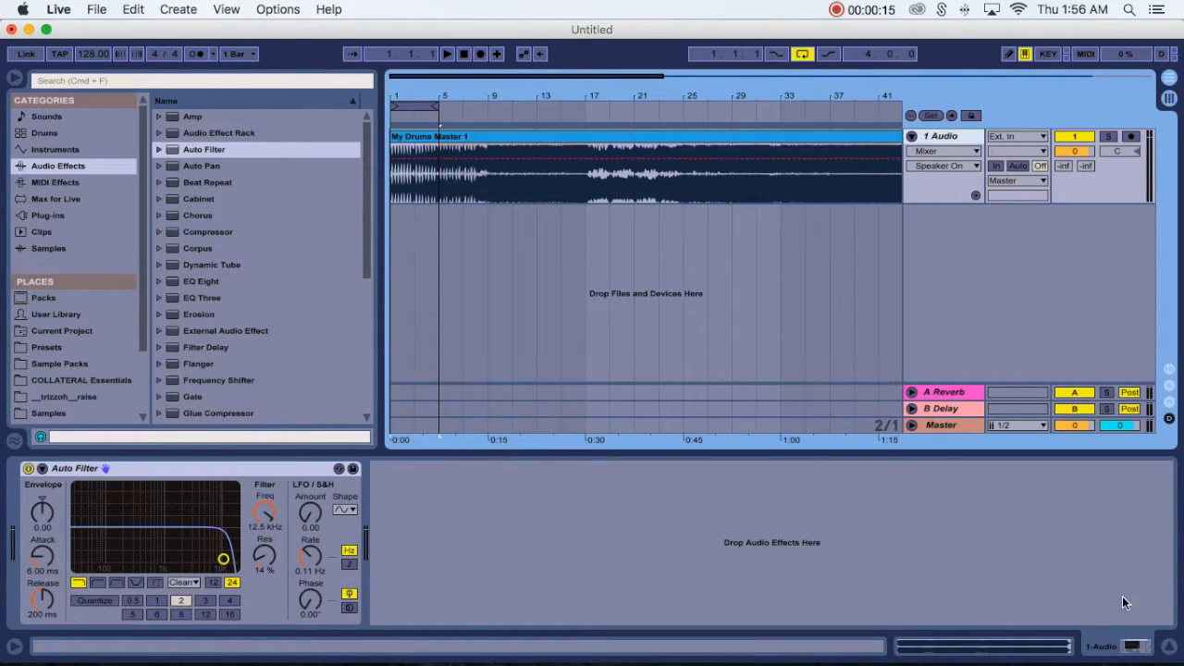
# - Play the My Drums Master 1 clip from bar 31 to hear its unfiltered sound
pyautogui.moveTo(517, 90); pyautogui.dragTo(516, 113)
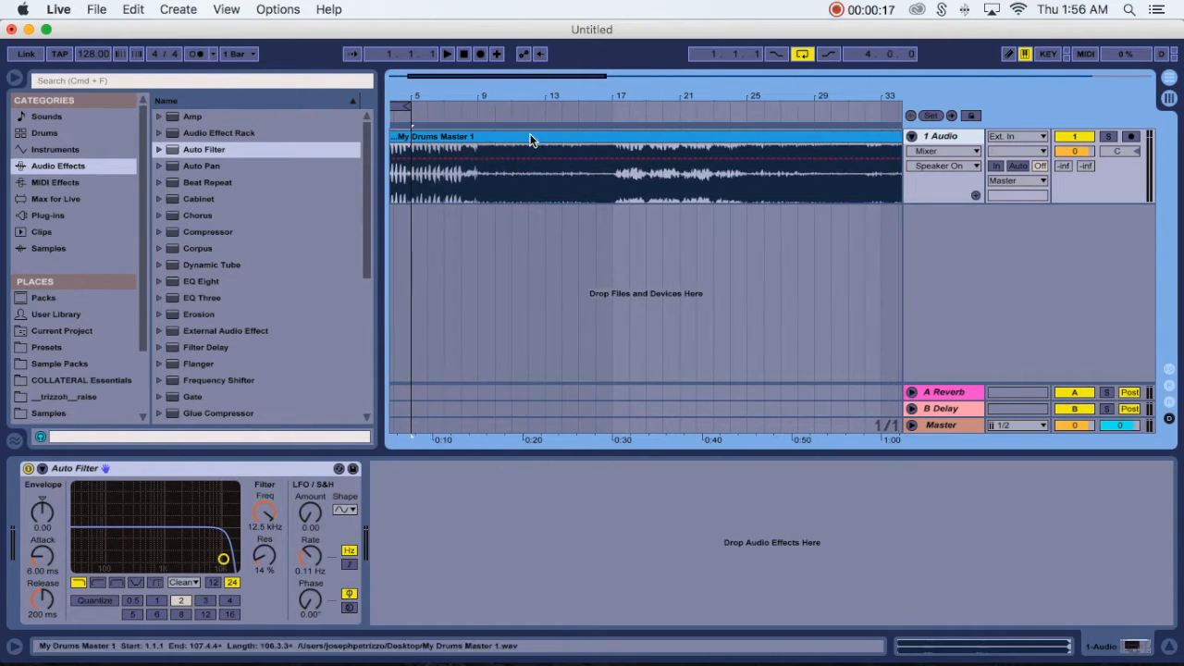
pyautogui.moveTo(590, 90); pyautogui.dragTo(590, 47)
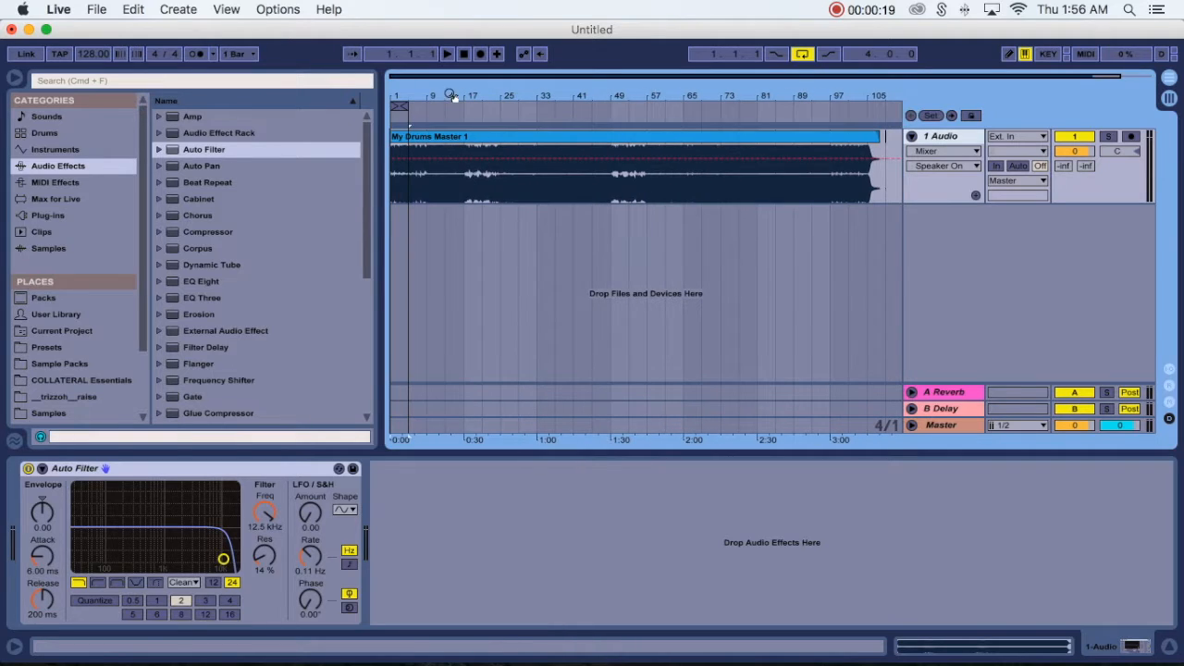
pyautogui.moveTo(450, 95); pyautogui.dragTo(450, 116)
pyautogui.hscroll(5, 492, 183)
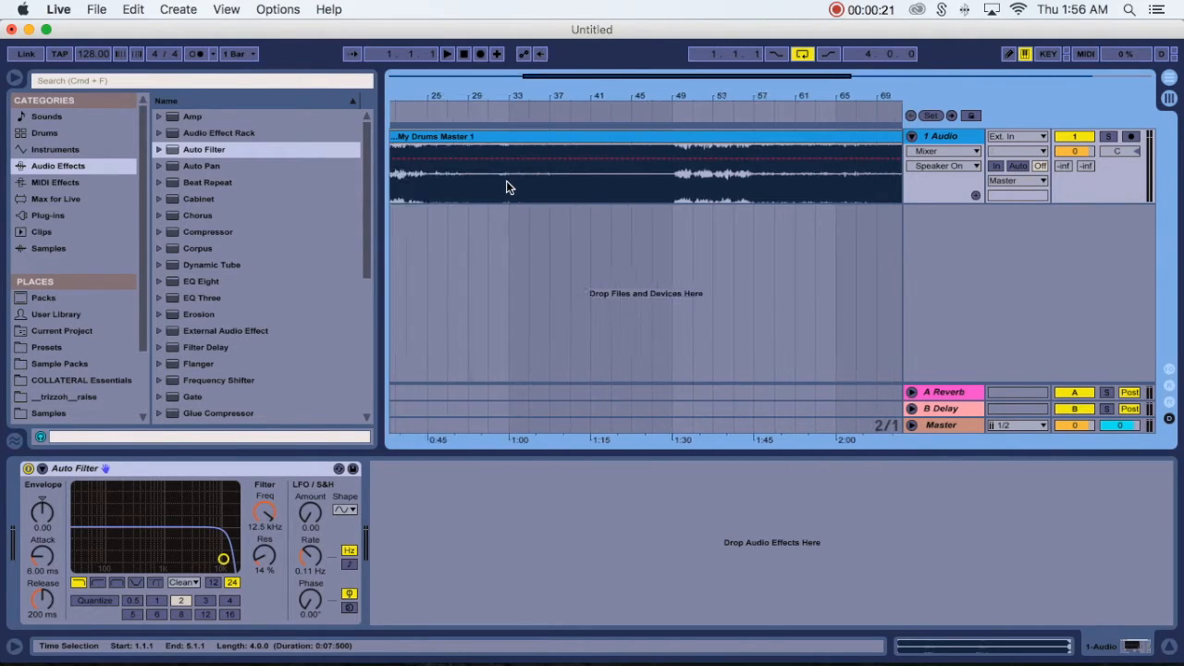
pyautogui.hscroll(-8, 506, 181)
pyautogui.hscroll(2, 508, 187)
pyautogui.click(646, 189)
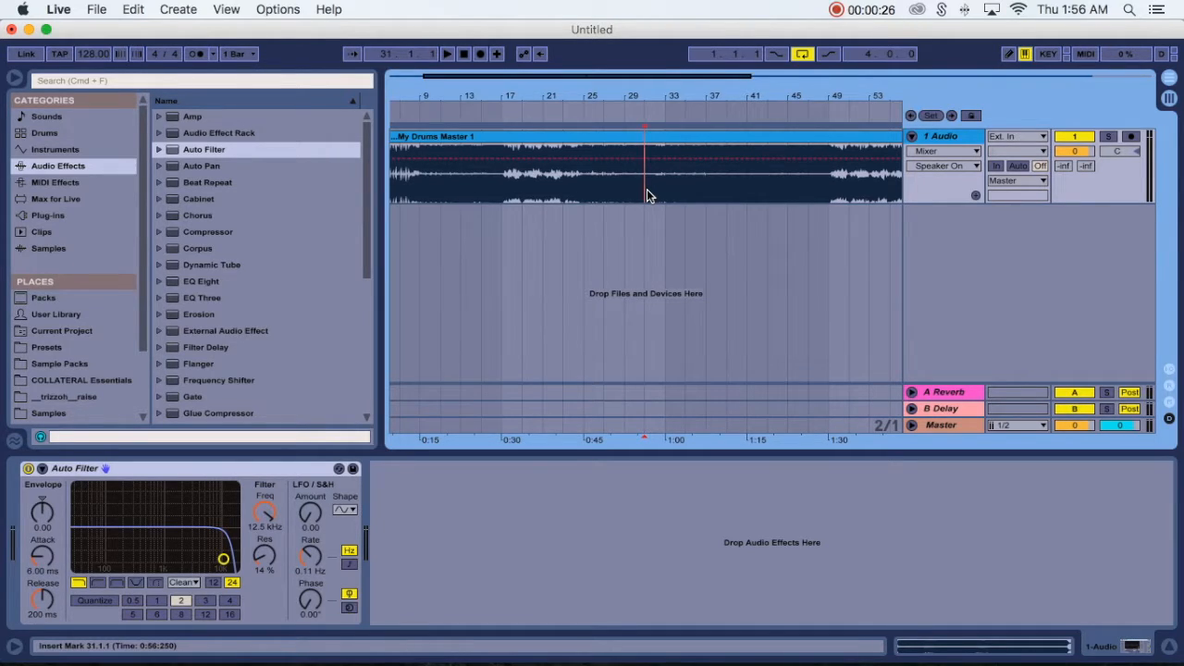
pyautogui.press('space')
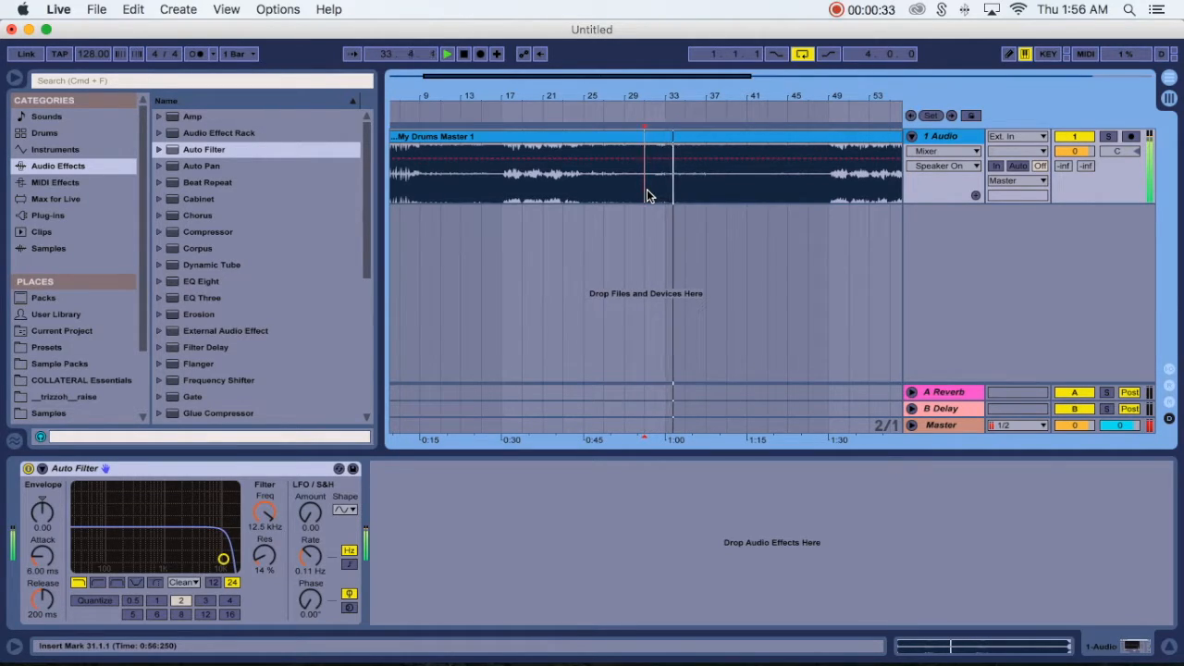
# - Audition the drum clip from bar 53 and stop playback
pyautogui.hscroll(5, 666, 176)
pyautogui.hscroll(2, 681, 176)
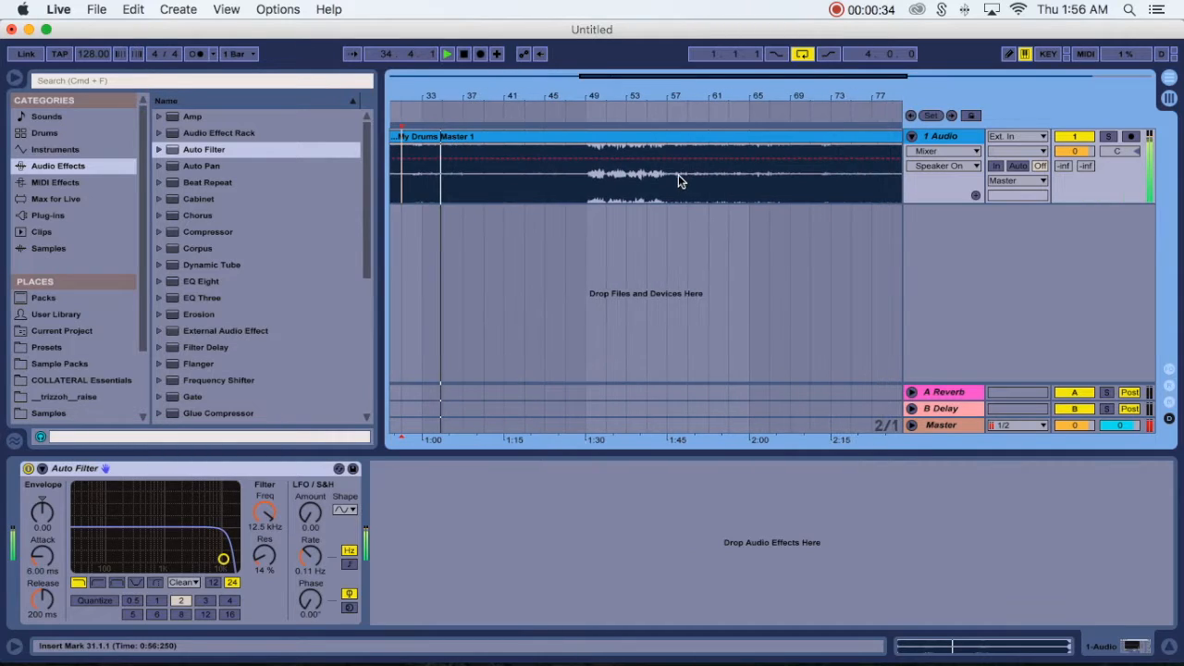
pyautogui.click(622, 182)
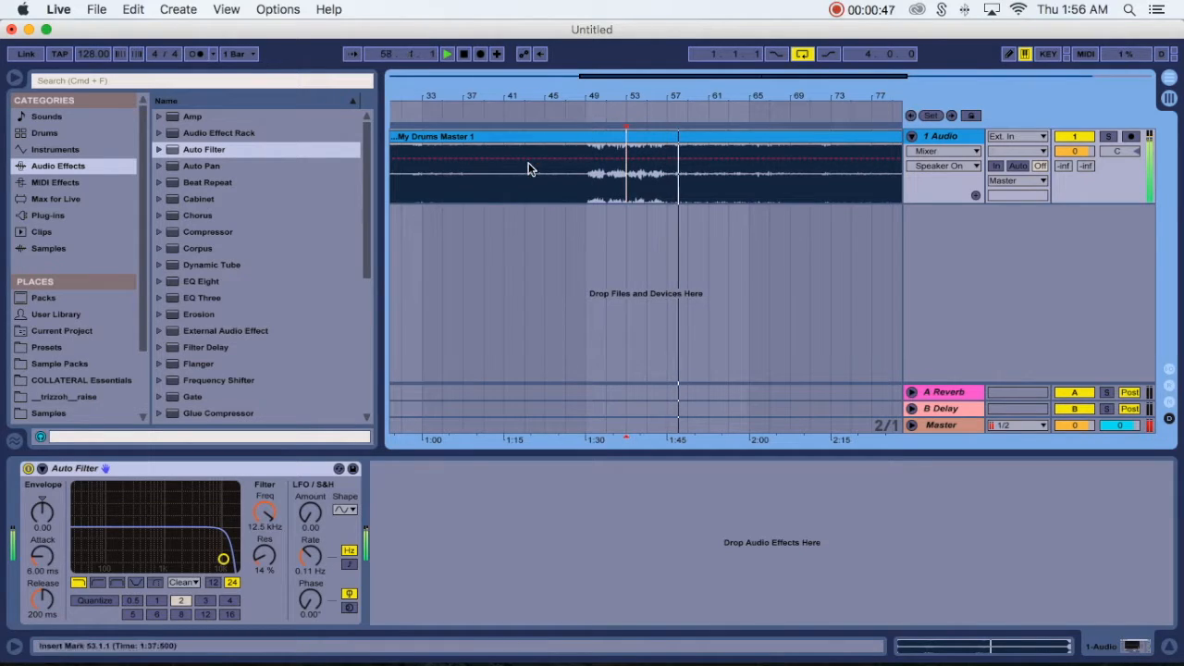
pyautogui.hscroll(-10, 481, 157)
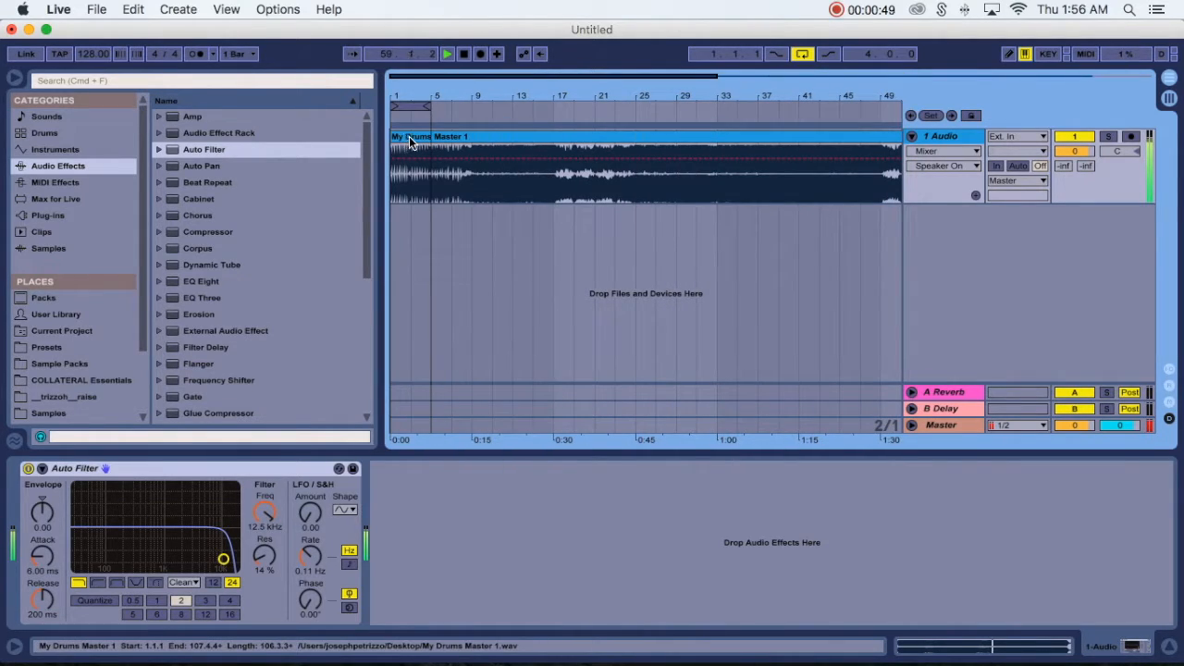
pyautogui.press('space')
# - Examine the waveform of the drum clip's opening bars, starting at bar 1
pyautogui.moveTo(415, 98); pyautogui.dragTo(403, 139)
pyautogui.moveTo(408, 89); pyautogui.dragTo(408, 116)
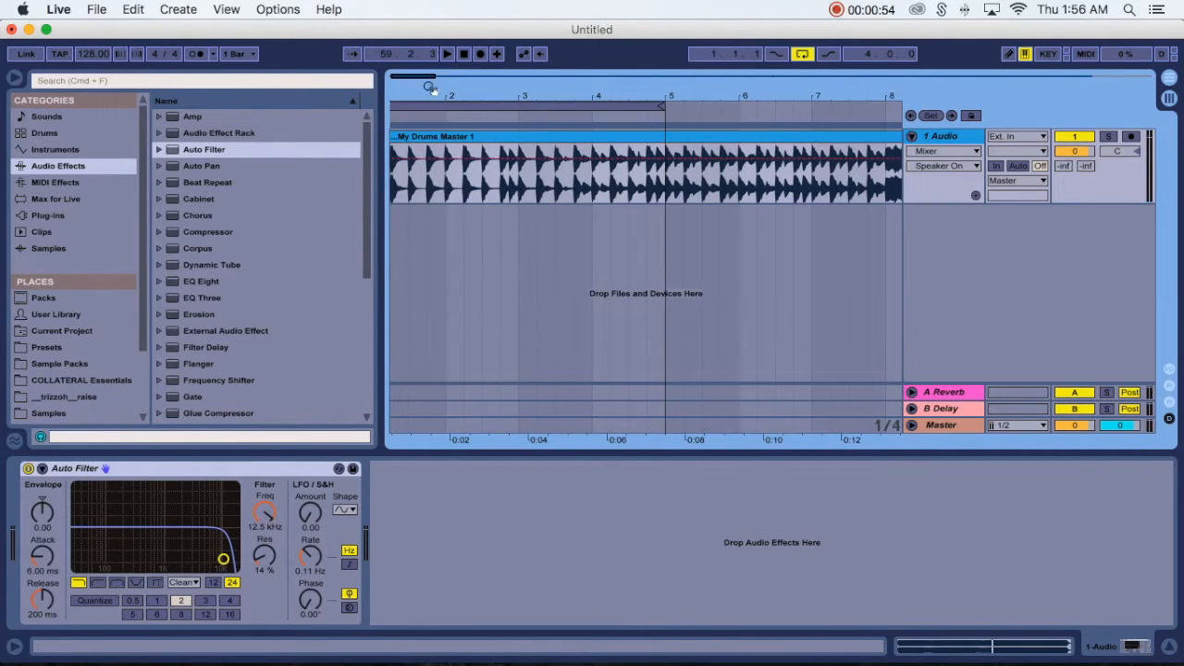
pyautogui.moveTo(464, 89); pyautogui.dragTo(685, 90)
pyautogui.moveTo(513, 85); pyautogui.dragTo(514, 91)
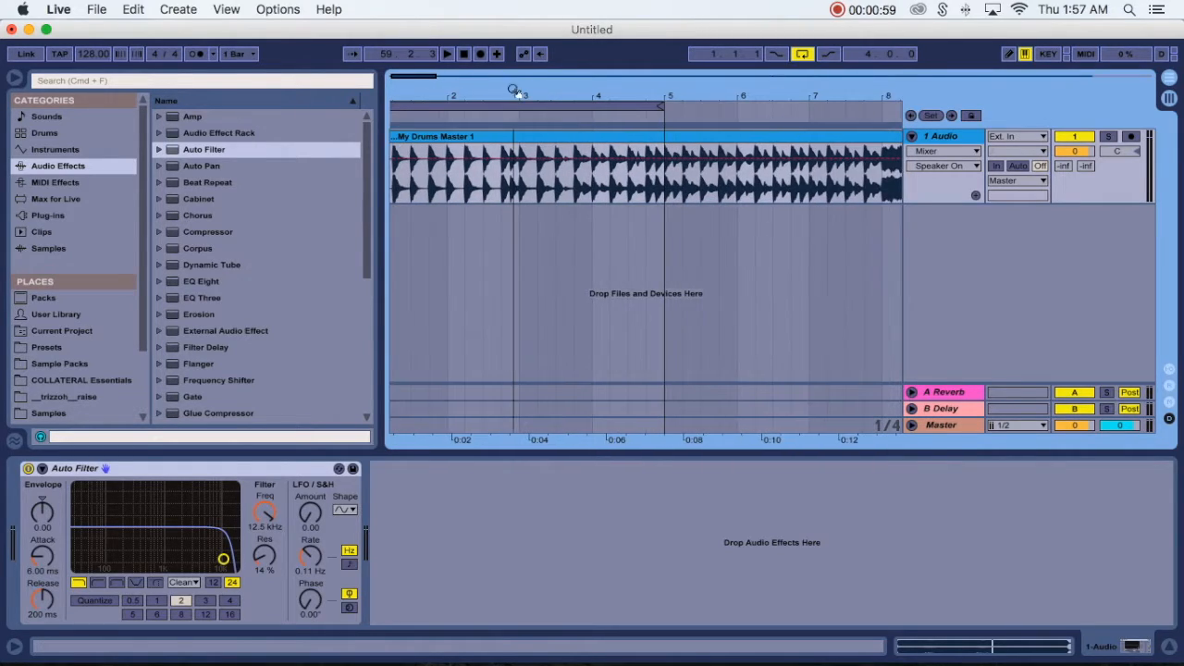
pyautogui.hscroll(-1, 412, 277)
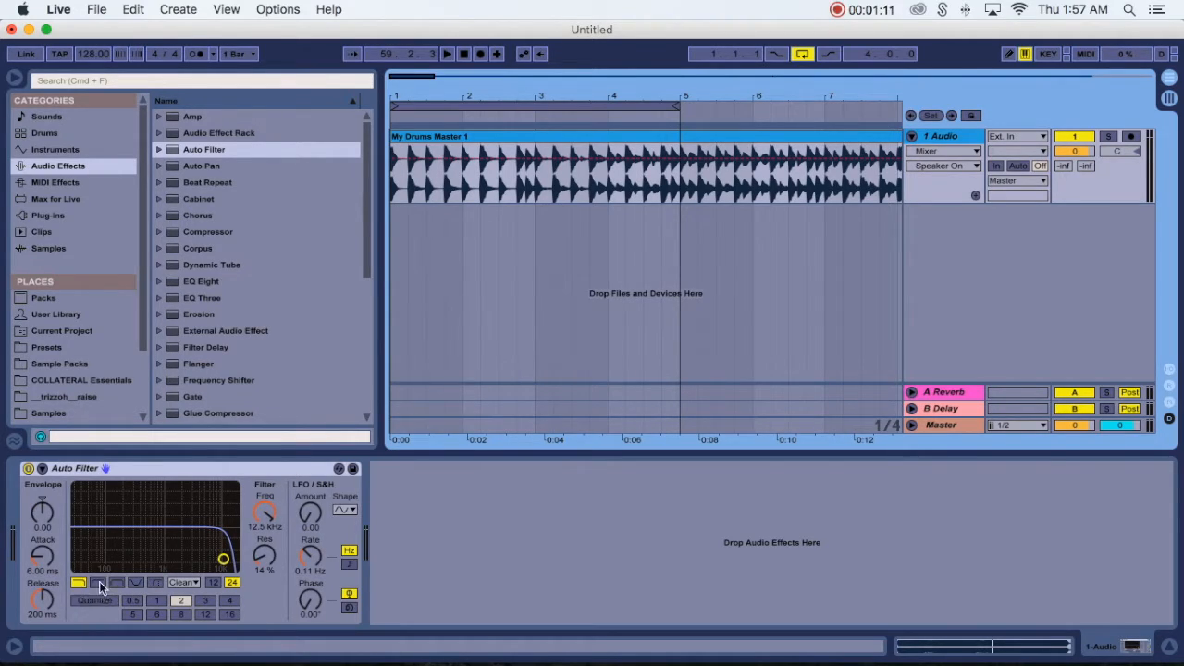
# - Try the Auto Filter's high-pass, band-pass and notch types with the cutoff at about 681 Hz and resonance at about 15%
pyautogui.moveTo(224, 562); pyautogui.dragTo(200, 560)
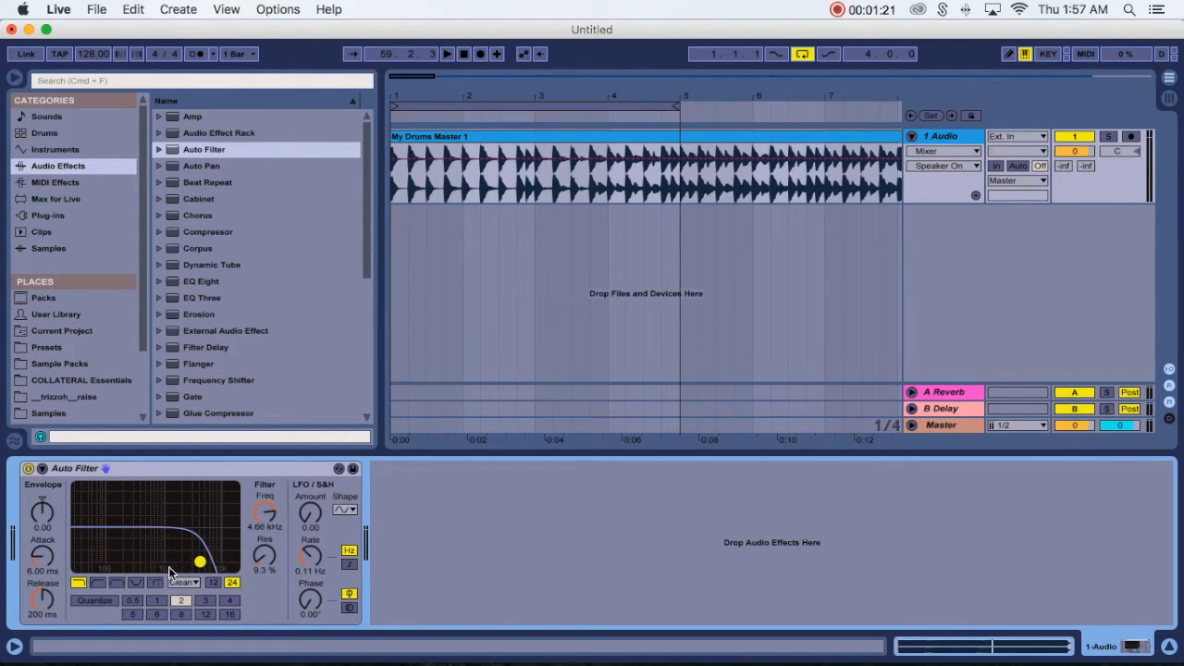
pyautogui.click(97, 581)
pyautogui.moveTo(200, 562); pyautogui.dragTo(153, 557)
pyautogui.click(117, 582)
pyautogui.click(134, 583)
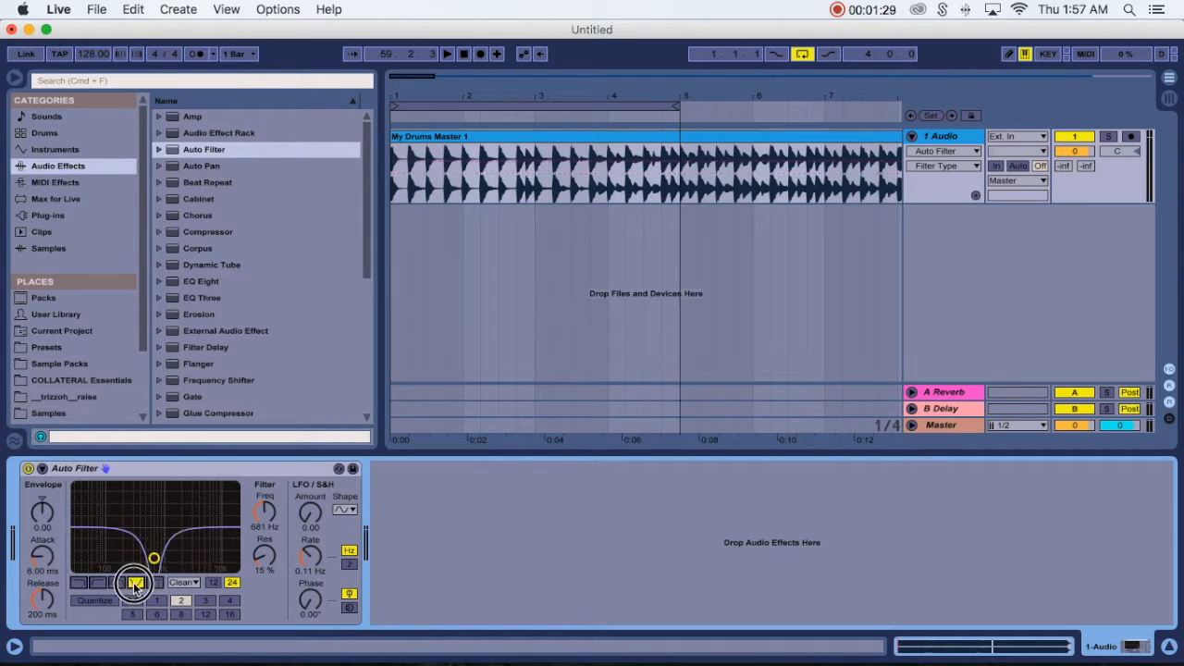
# - Try the Auto Filter's morph type with the cutoff at about 879 Hz, resonance at about 32%, and a raised Morph amount
pyautogui.click(154, 582)
pyautogui.moveTo(154, 561); pyautogui.dragTo(157, 561)
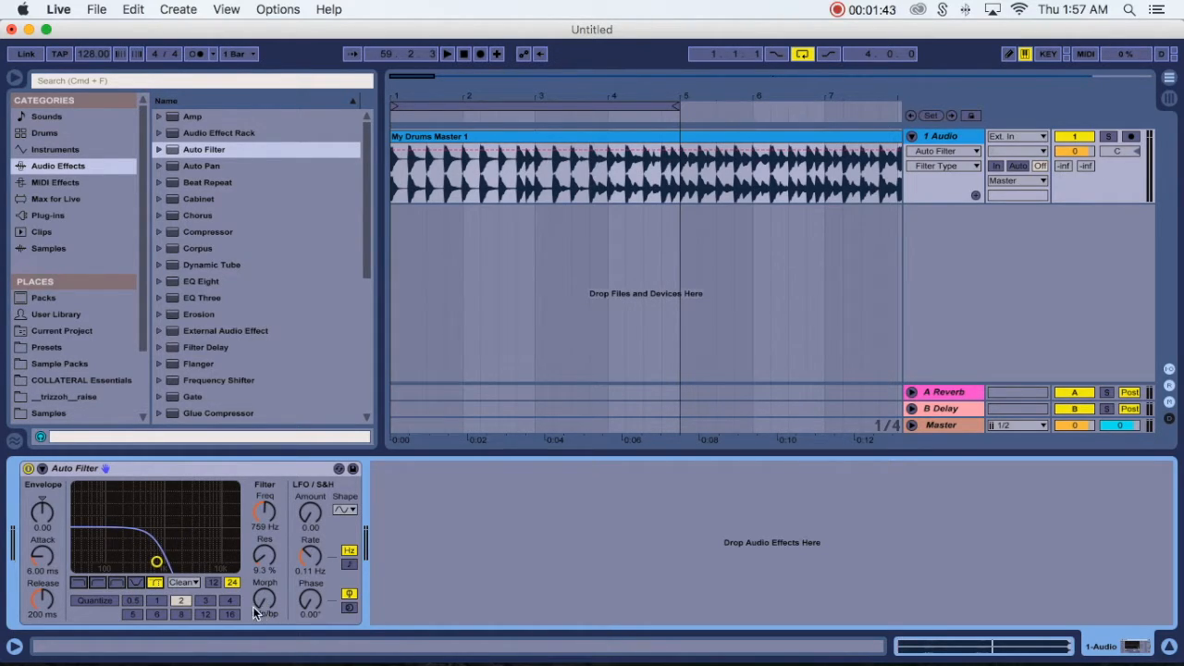
pyautogui.moveTo(167, 570); pyautogui.dragTo(174, 556)
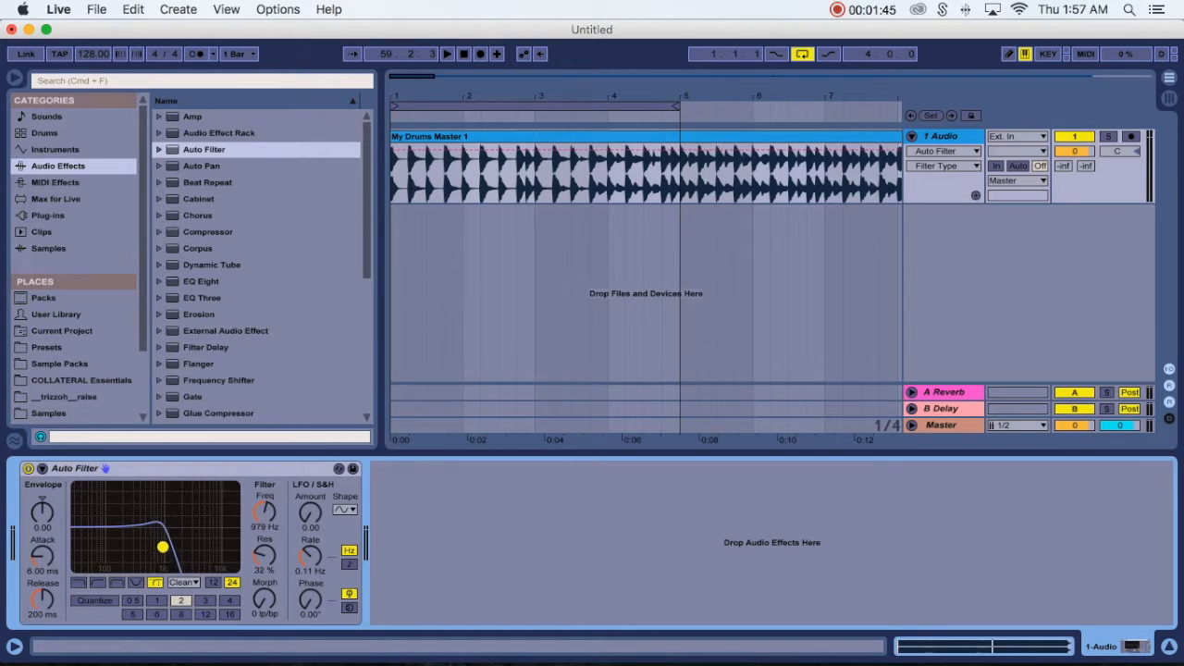
pyautogui.click(264, 599)
pyautogui.moveTo(264, 599); pyautogui.dragTo(265, 558)
# - Switch the filter to low-pass at about 128 Hz and sweep the cutoff up to about 11.1 kHz while the clip plays
pyautogui.moveTo(162, 547); pyautogui.dragTo(114, 558)
pyautogui.click(77, 582)
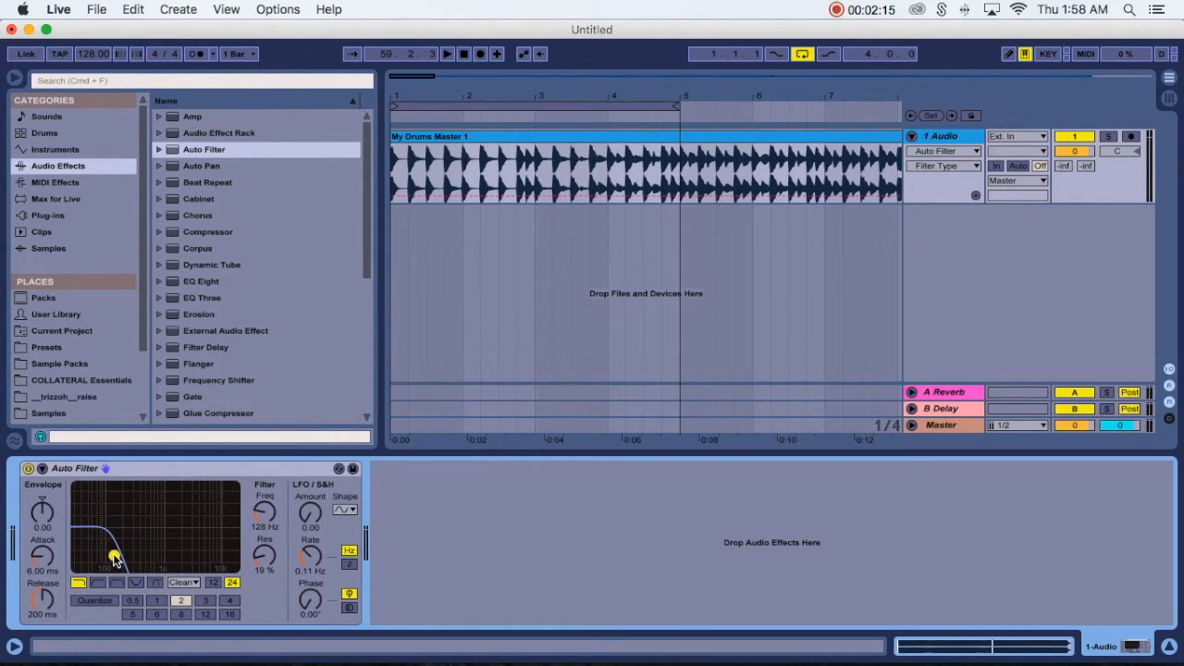
pyautogui.moveTo(559, 91); pyautogui.dragTo(520, 93)
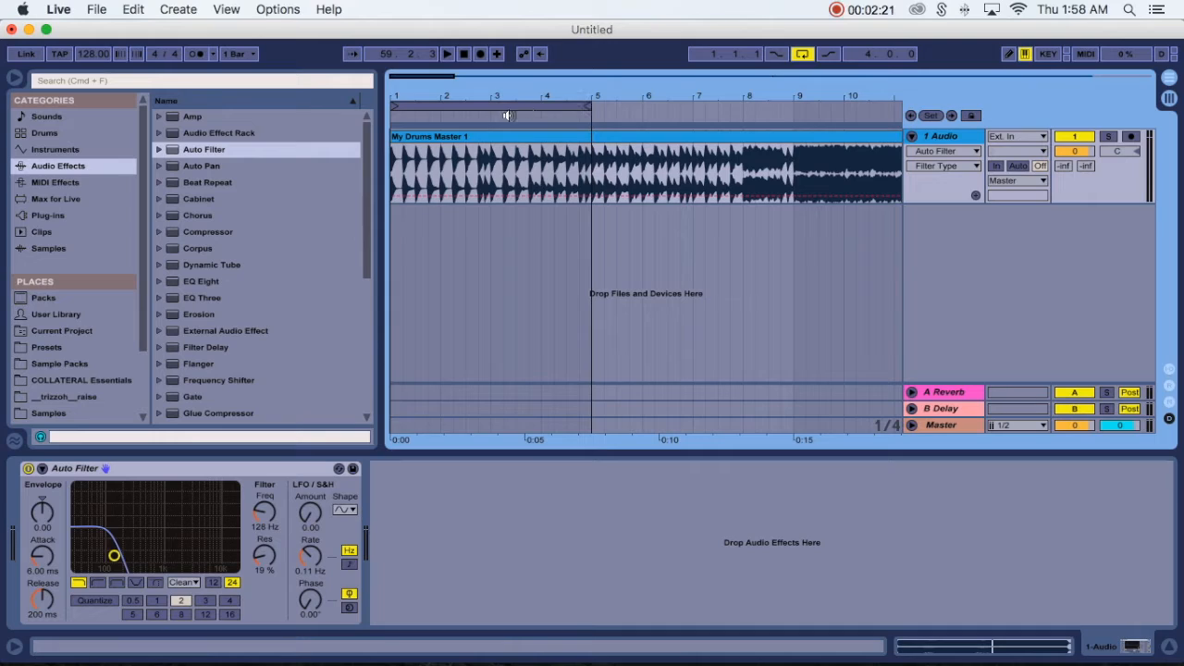
pyautogui.click(507, 114)
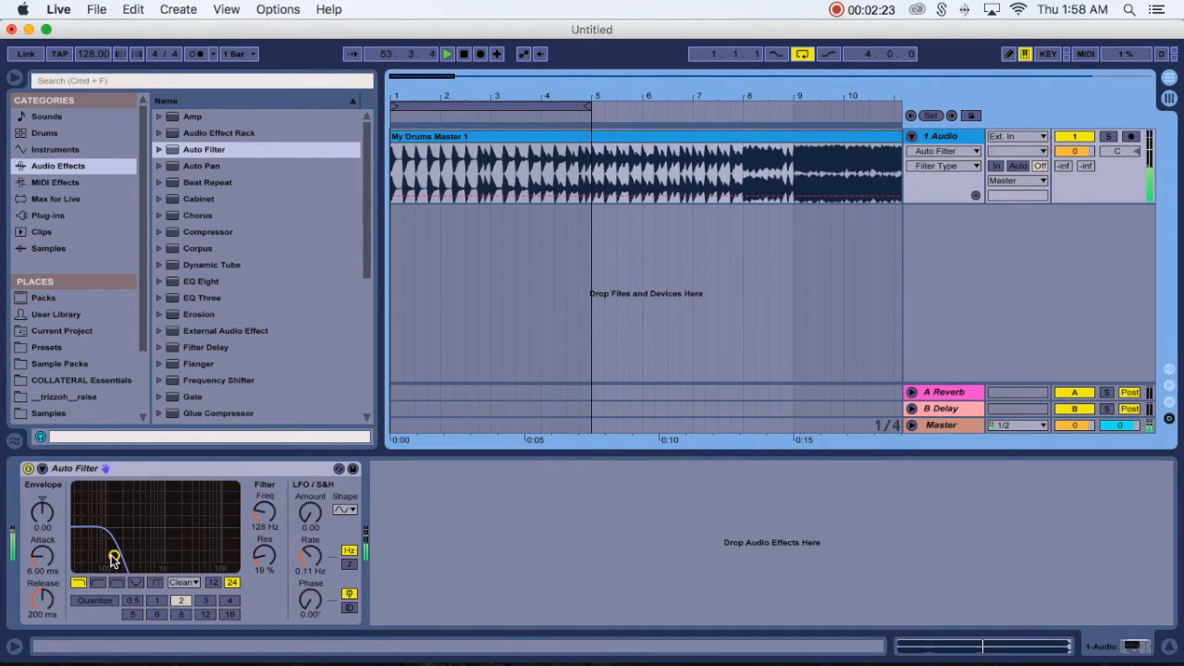
pyautogui.moveTo(101, 554); pyautogui.dragTo(190, 555)
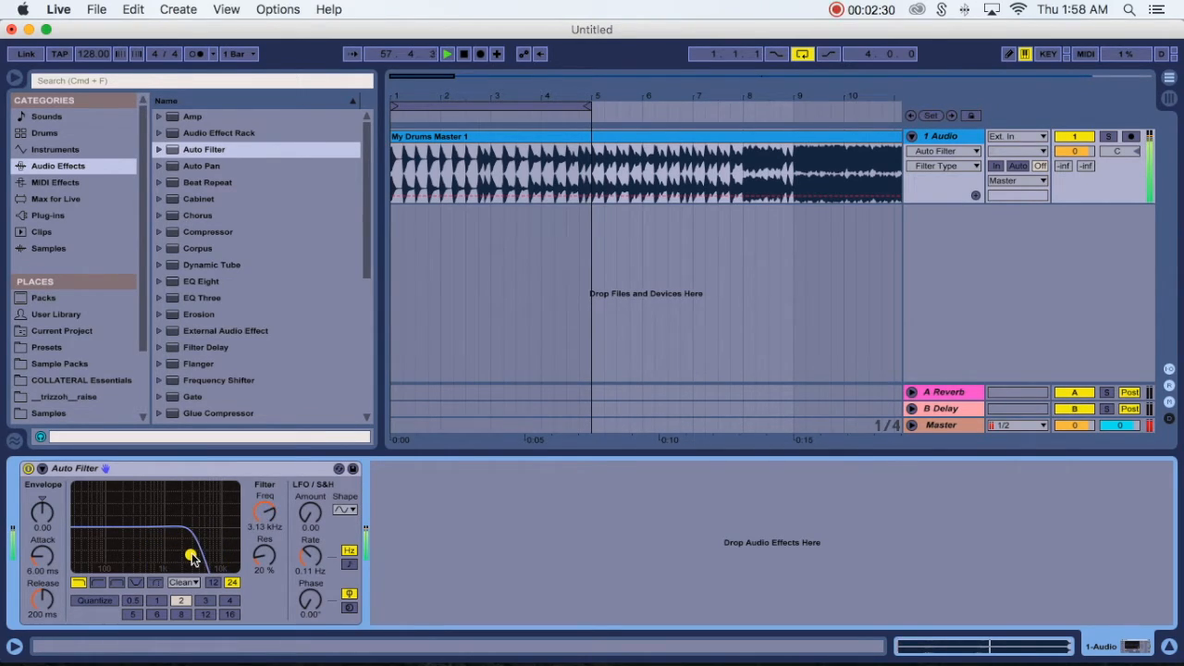
pyautogui.moveTo(191, 555); pyautogui.dragTo(221, 559)
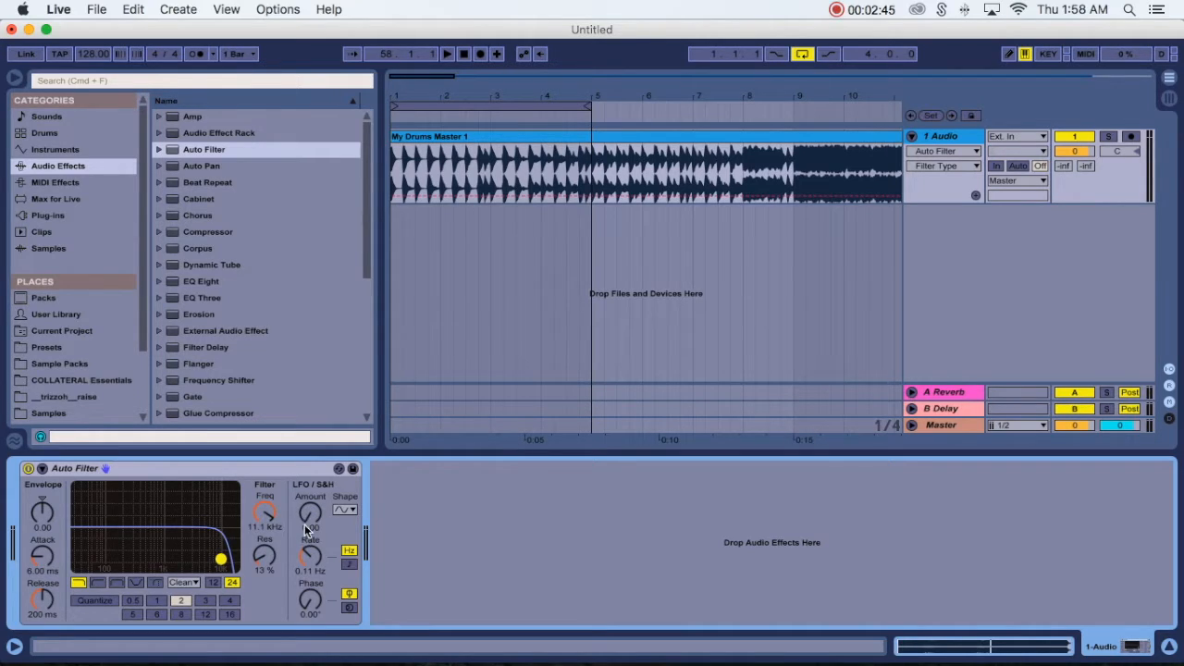
# - While the clip plays, set the LFO amount to about 15.5, its rate to 5.78 Hz and its phase to 151°
pyautogui.moveTo(309, 521); pyautogui.dragTo(309, 512)
pyautogui.press('space')
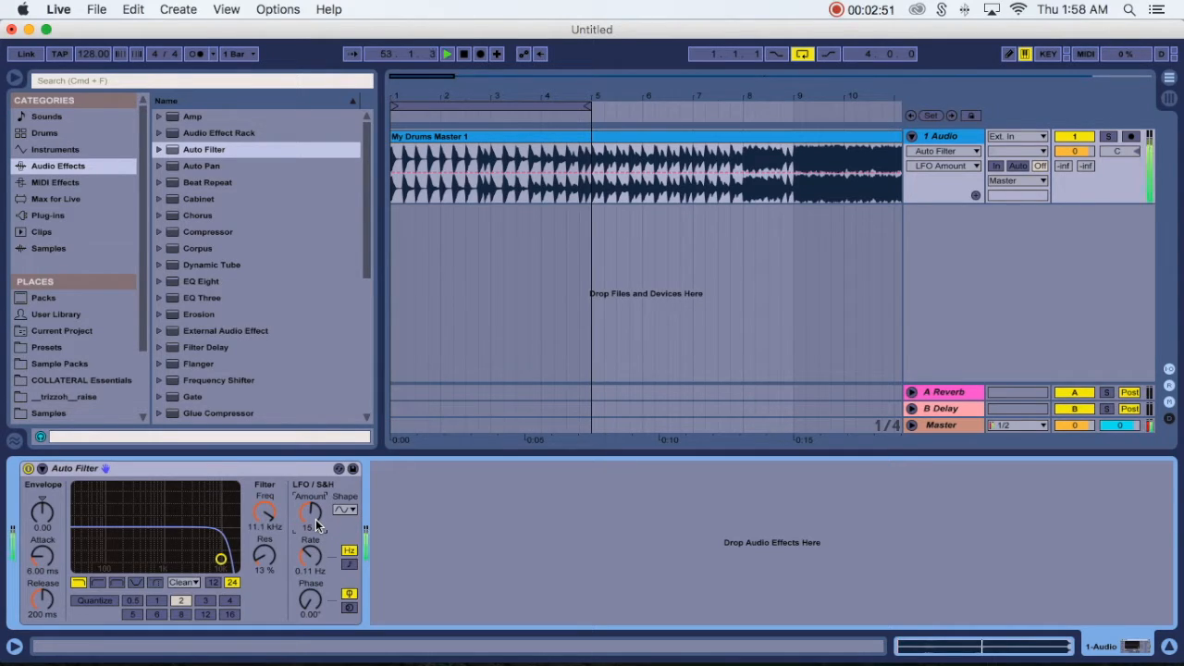
pyautogui.moveTo(310, 554); pyautogui.dragTo(310, 541)
pyautogui.moveTo(310, 600); pyautogui.dragTo(310, 574)
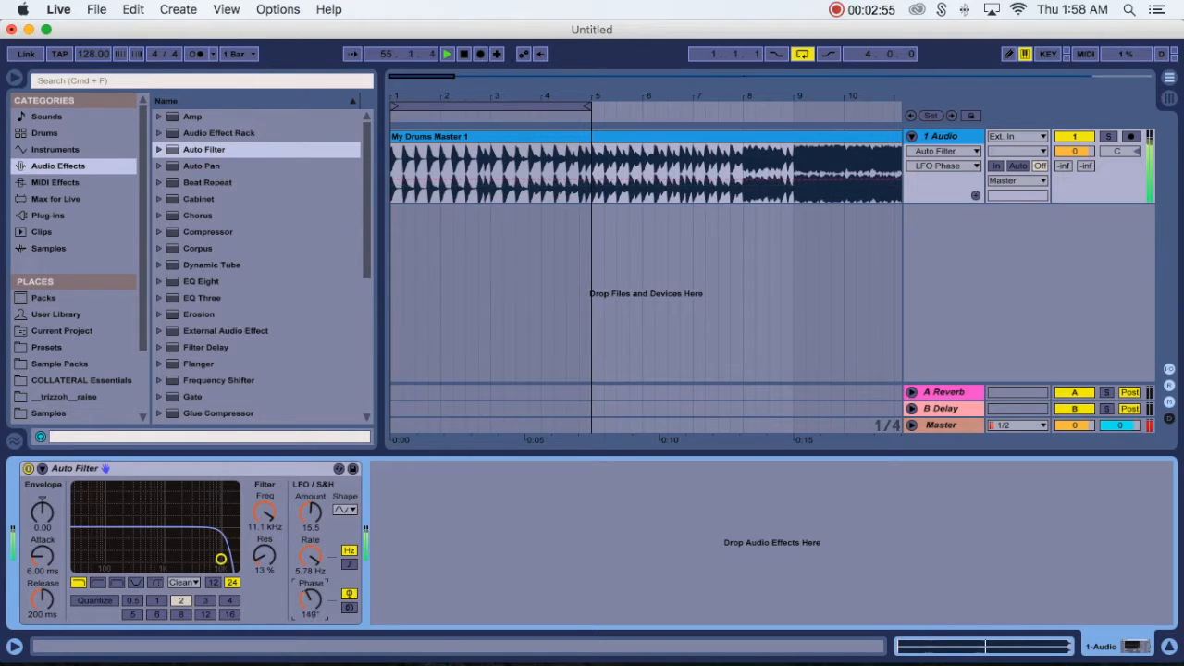
pyautogui.press('space')
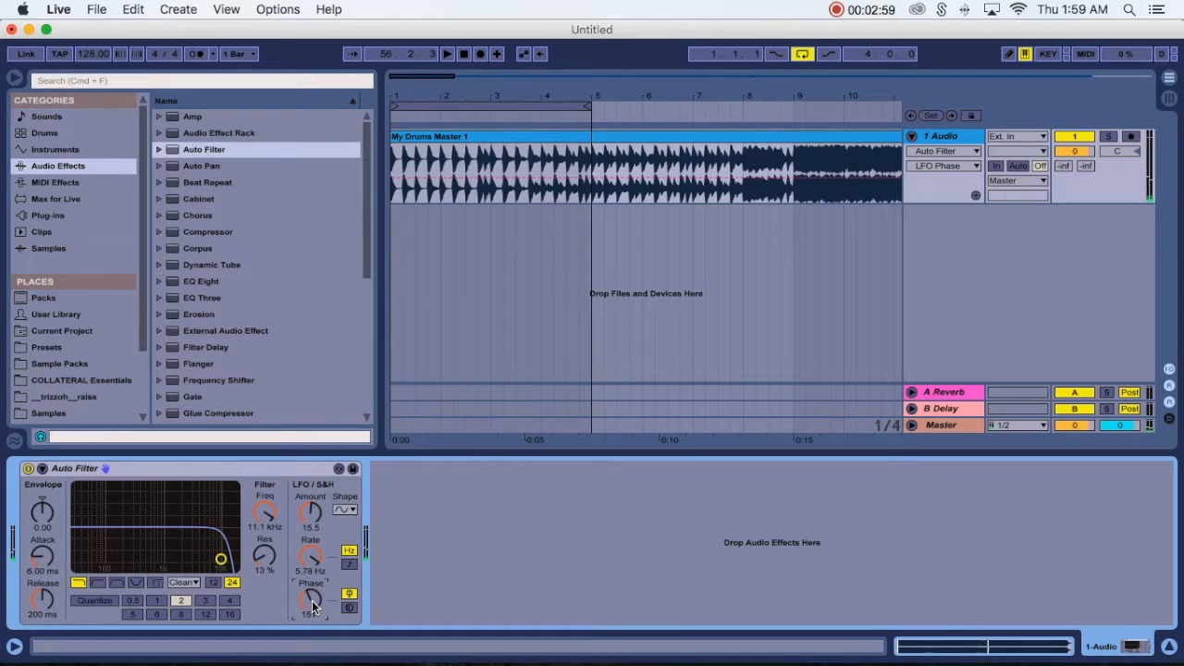
# - Lower the LFO rate to 0.01 Hz and its amount to 0, and move the cutoff to about 12.9 kHz with 16% resonance
pyautogui.moveTo(314, 553); pyautogui.dragTo(315, 629)
pyautogui.moveTo(309, 511); pyautogui.dragTo(310, 529)
pyautogui.moveTo(222, 563); pyautogui.dragTo(224, 557)
pyautogui.moveTo(310, 511); pyautogui.dragTo(310, 532)
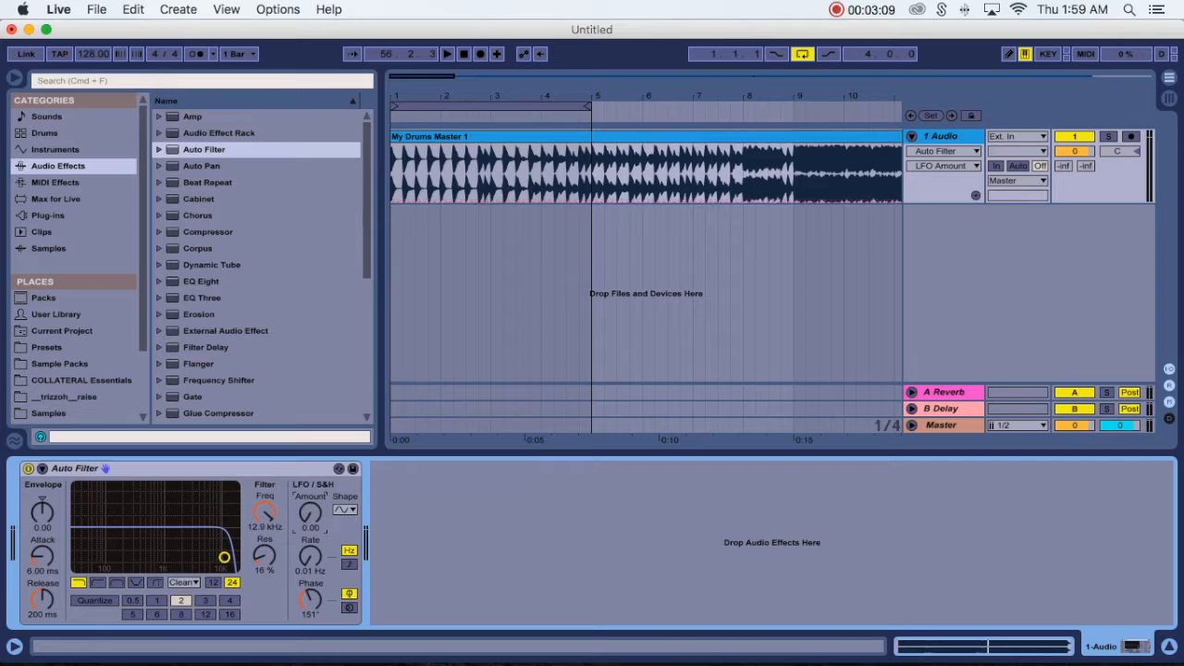
# - Sync the LFO rate to tempo, set its offset to about 91.4°, and return the rate to hertz
pyautogui.click(314, 568)
pyautogui.click(349, 551)
pyautogui.click(349, 565)
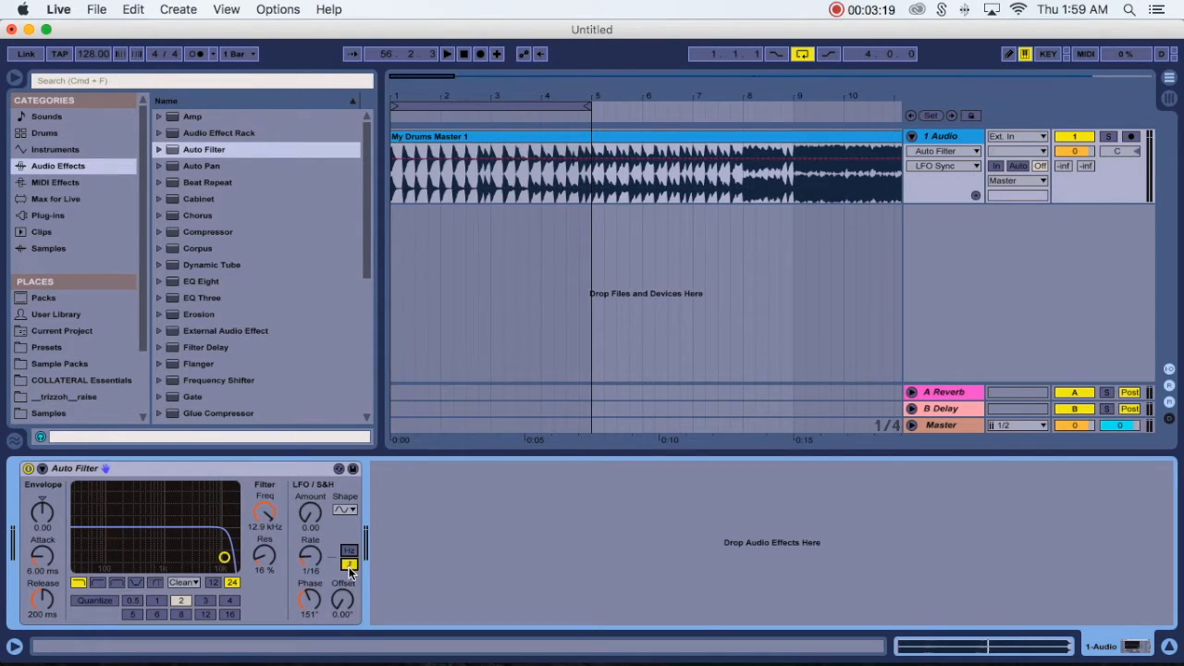
pyautogui.click(344, 599)
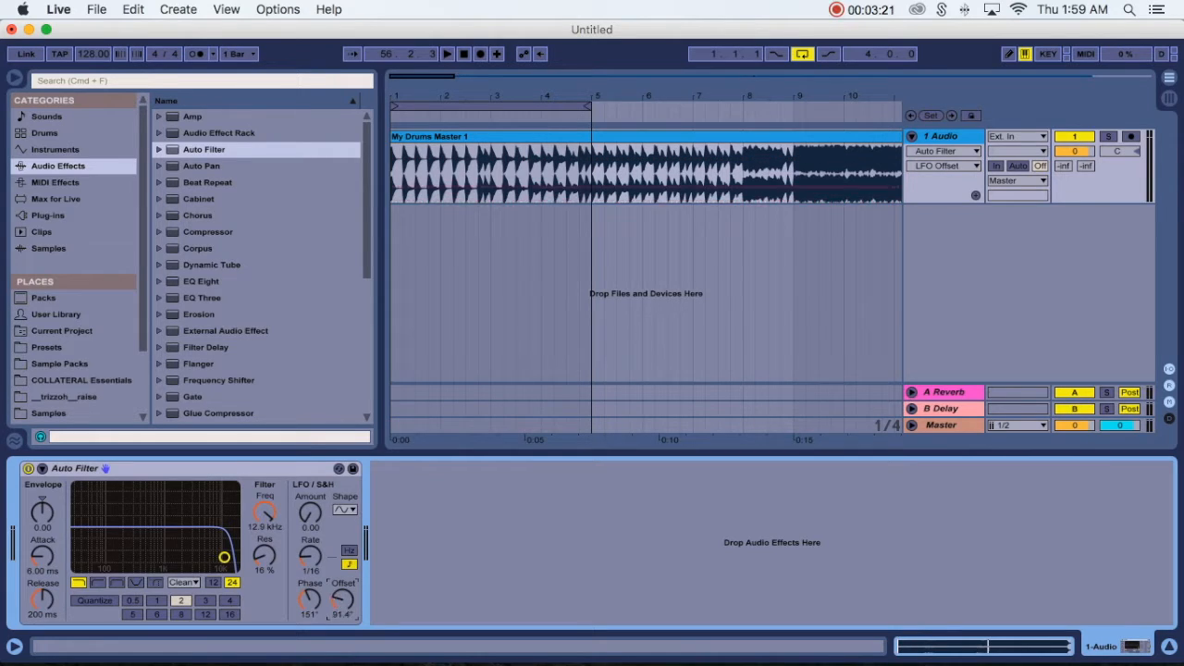
pyautogui.click(349, 552)
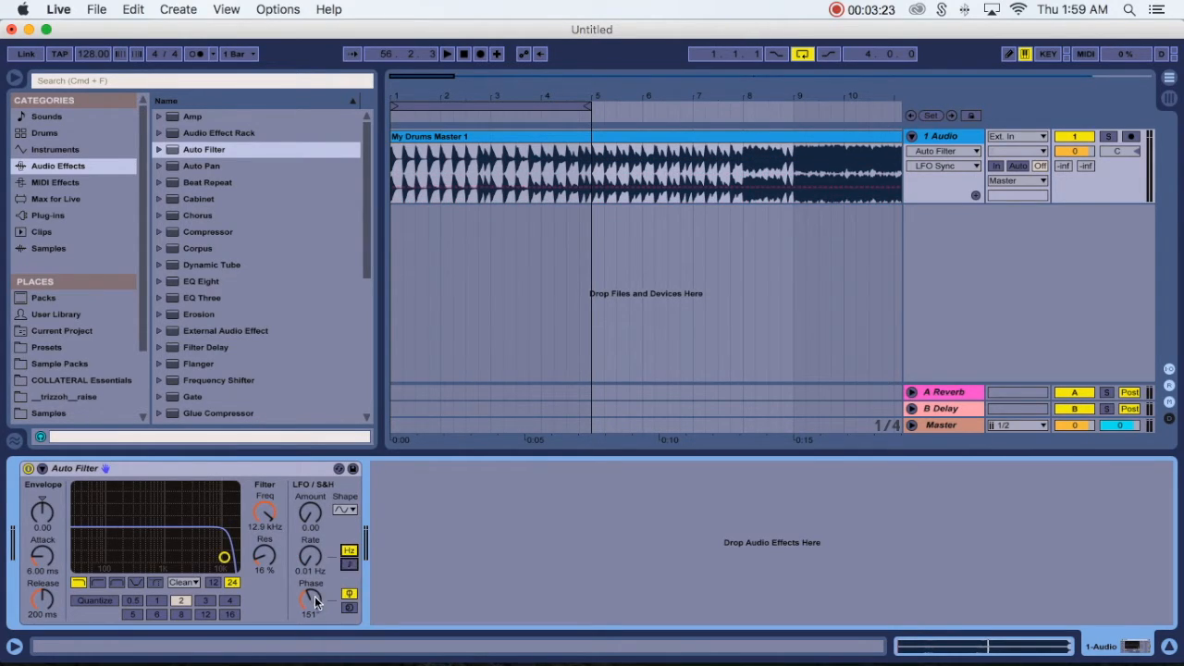
# - Set the LFO rate to 0.11 Hz and the filter cutoff to about 13.4 kHz with 9.3% resonance
pyautogui.click(312, 516)
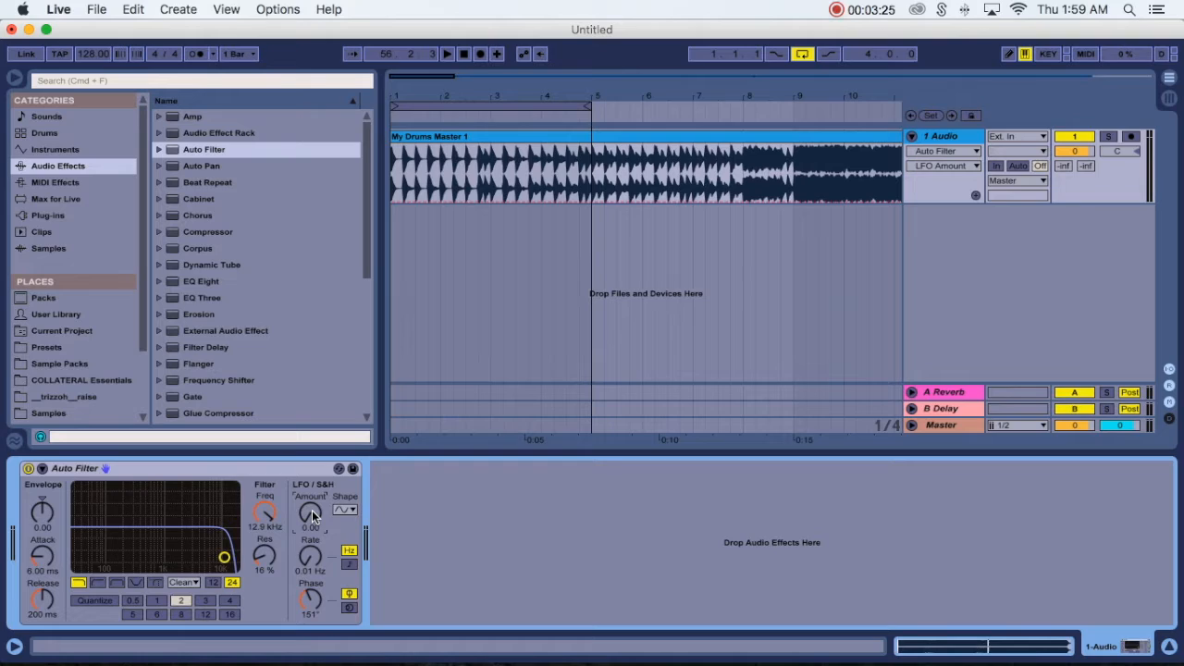
pyautogui.click(310, 556)
pyautogui.moveTo(222, 559); pyautogui.dragTo(225, 562)
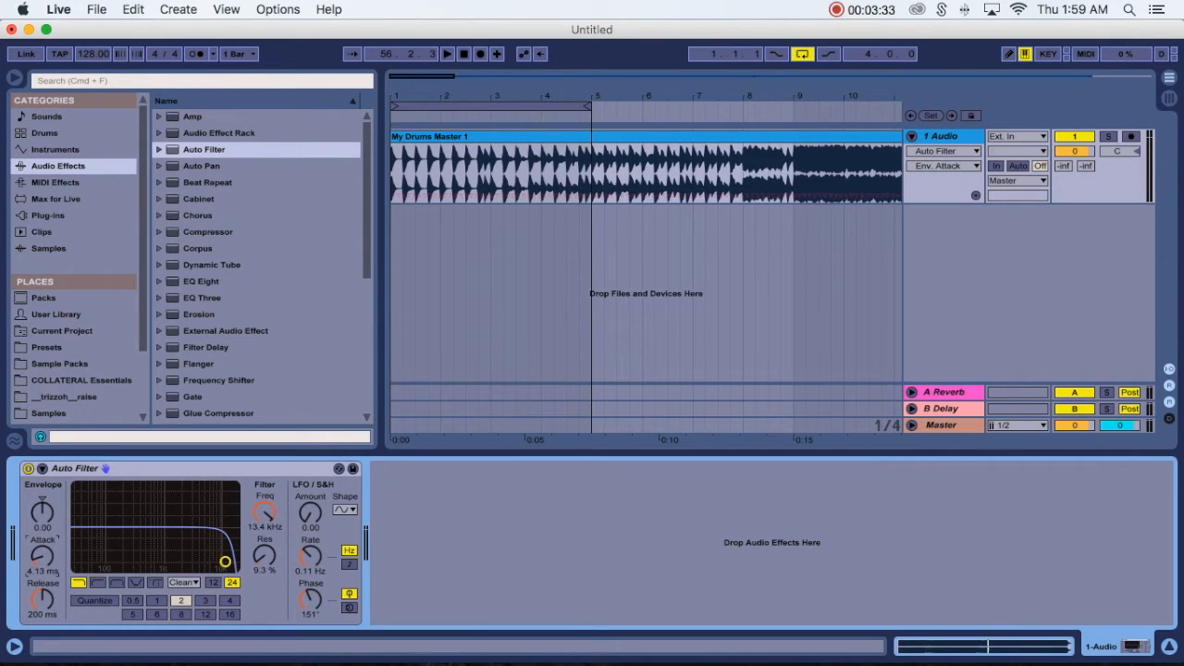
# - Set the envelope release to about 213 ms and attack to 6 ms, and enable Quantize for the filter modulation
pyautogui.moveTo(41, 602); pyautogui.dragTo(42, 601)
pyautogui.click(43, 557)
pyautogui.click(98, 602)
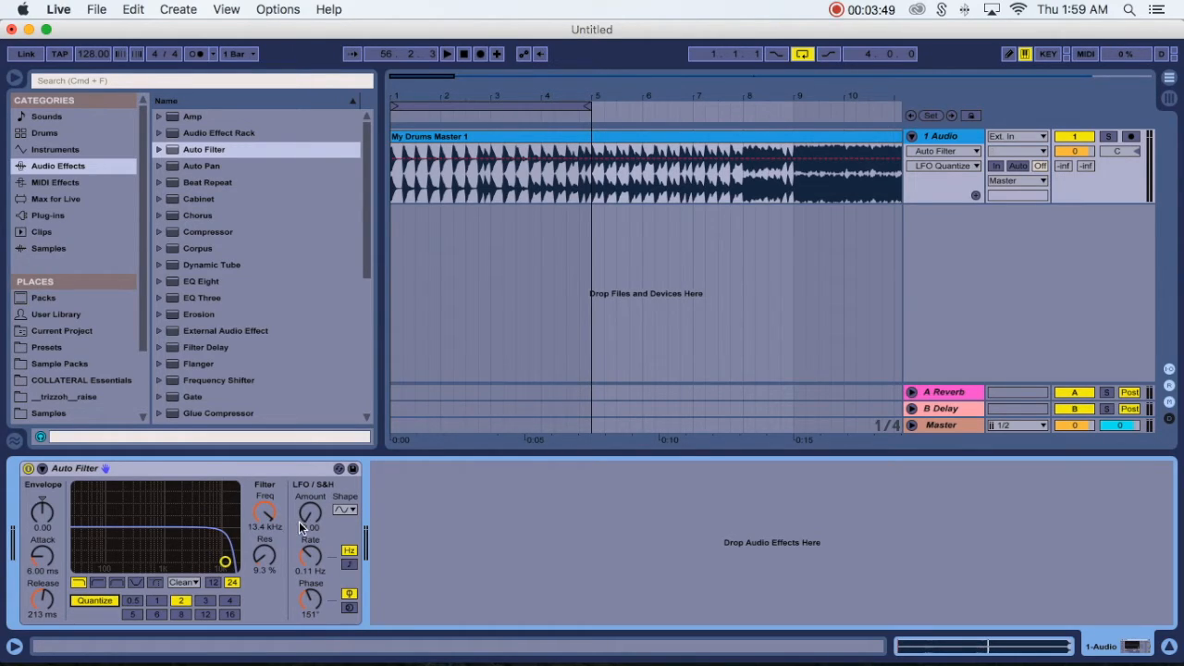
# - During playback, try the high-pass type, set the cutoff to about 633 Hz with 39% resonance, and switch to band-pass
pyautogui.press('space')
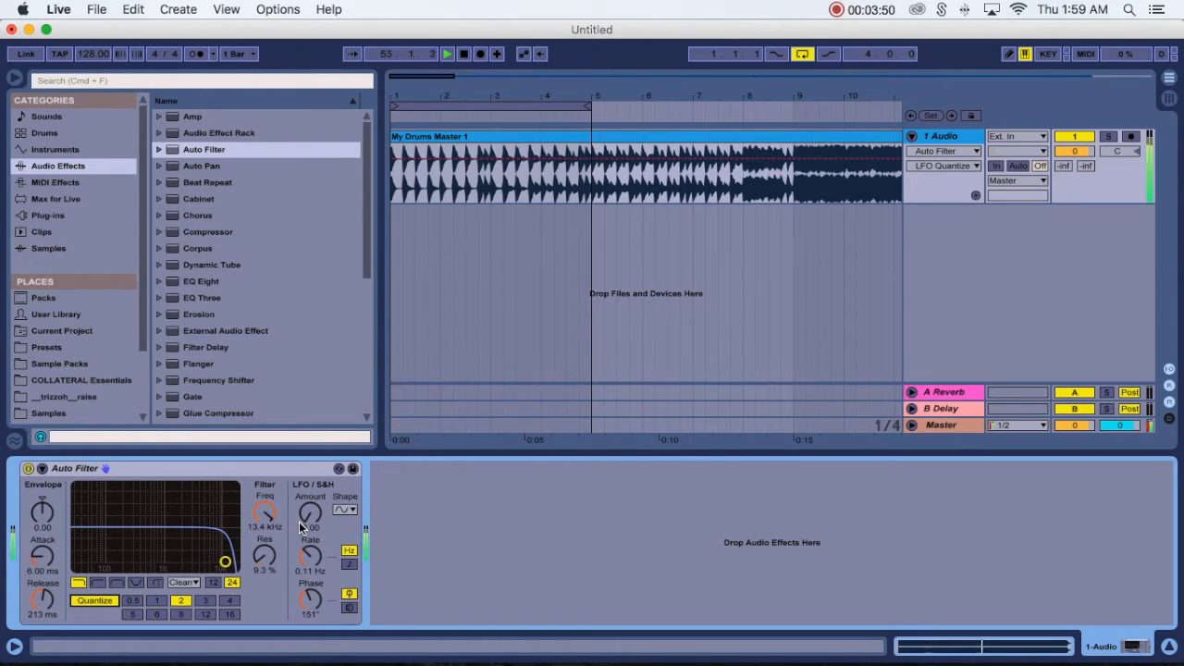
pyautogui.click(98, 582)
pyautogui.moveTo(225, 562); pyautogui.dragTo(152, 543)
pyautogui.click(116, 582)
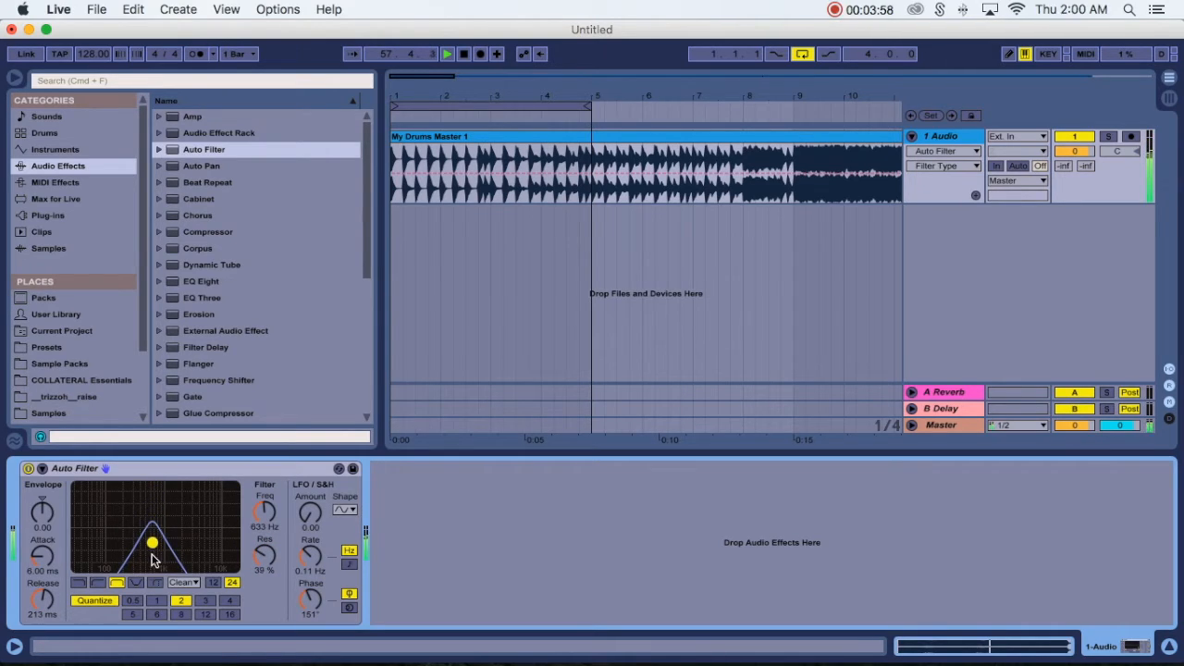
# - Switch the Auto Filter to the morph type and set Morph to about 76 hp/no
pyautogui.click(155, 582)
pyautogui.moveTo(264, 600)
pyautogui.mouseDown()
pyautogui.moveTo(264, 482)
pyautogui.moveTo(264, 584)
pyautogui.mouseUp()
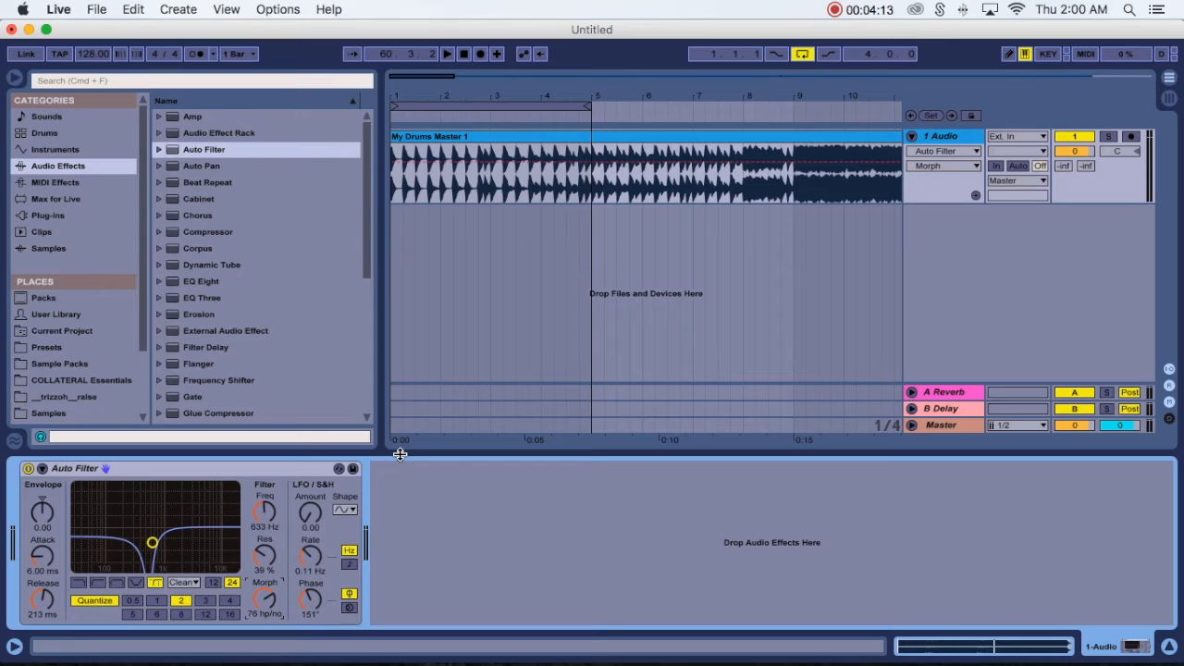
# - Hide the device view and zoom the arrangement out to show about the first 26 bars
pyautogui.click(1170, 646)
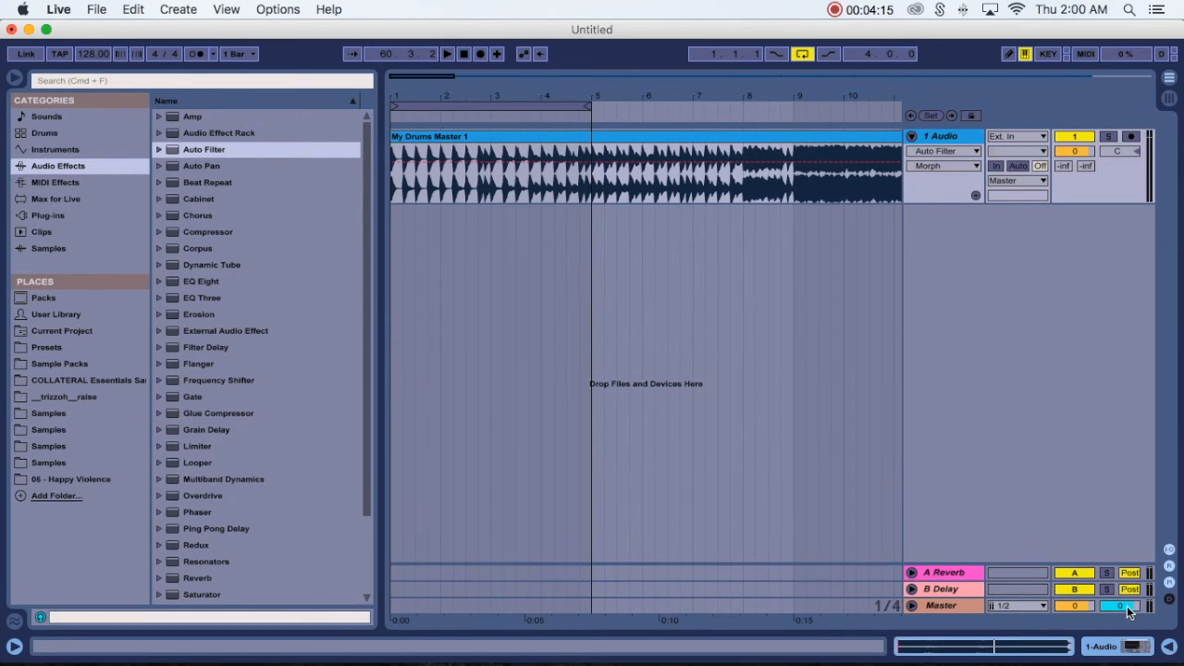
pyautogui.moveTo(575, 97); pyautogui.dragTo(465, 98)
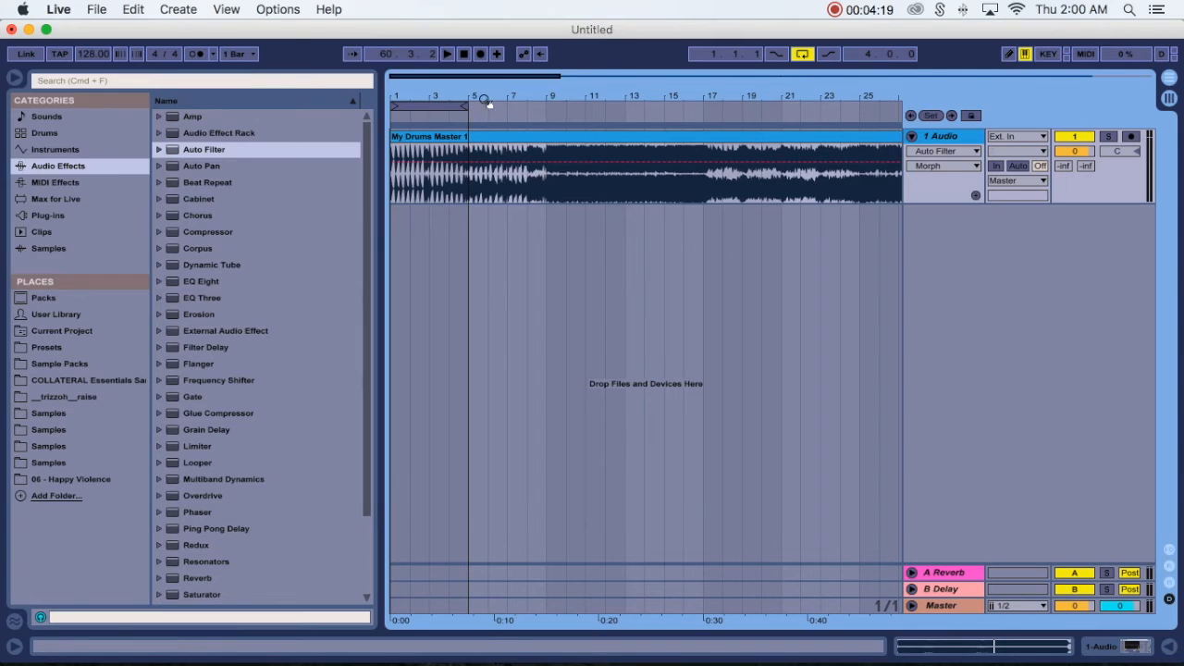
# - Hide the browser to view about the first 37 bars of the drum clip, and show the browser again
pyautogui.moveTo(486, 100); pyautogui.dragTo(486, 139)
pyautogui.click(13, 77)
pyautogui.moveTo(266, 92); pyautogui.dragTo(185, 99)
pyautogui.hscroll(-5, 297, 159)
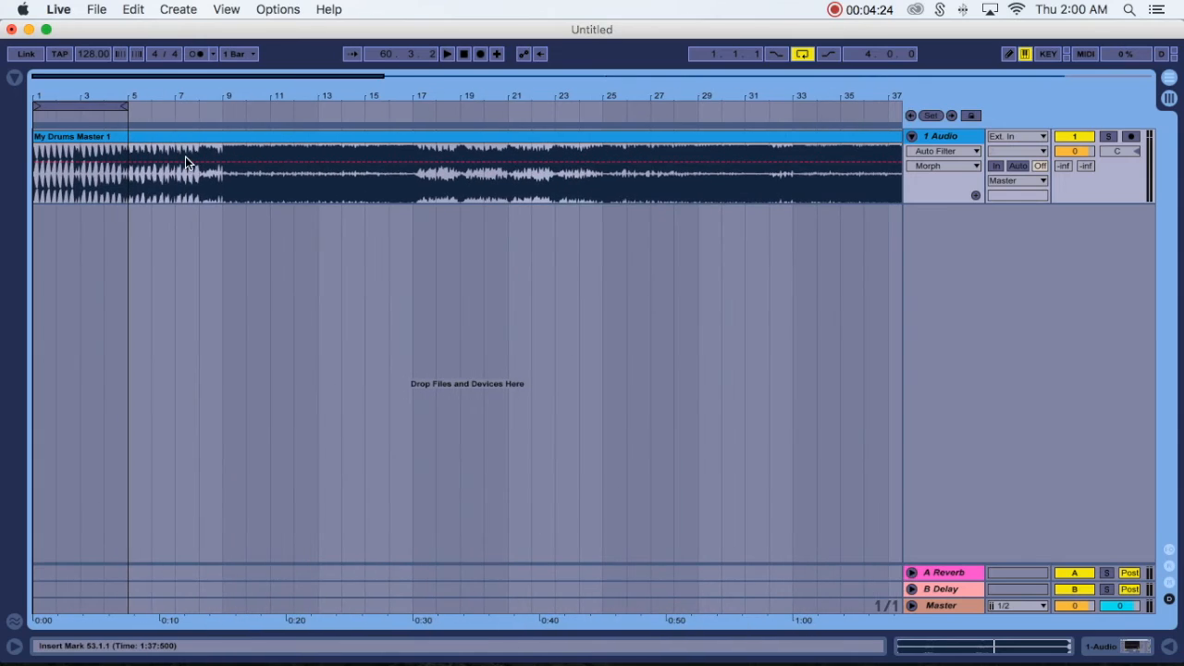
pyautogui.click(16, 79)
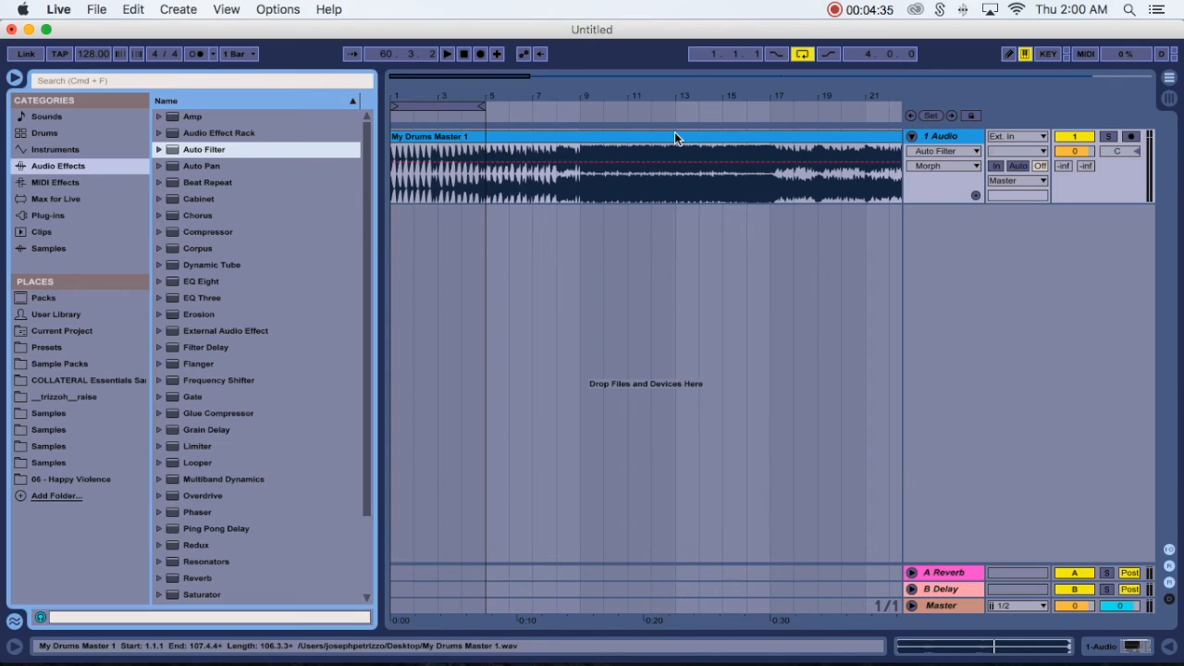
# - Select the Auto Pan effect in the browser and zoom the arrangement in to about the first 14 bars
pyautogui.hscroll(1, 674, 133)
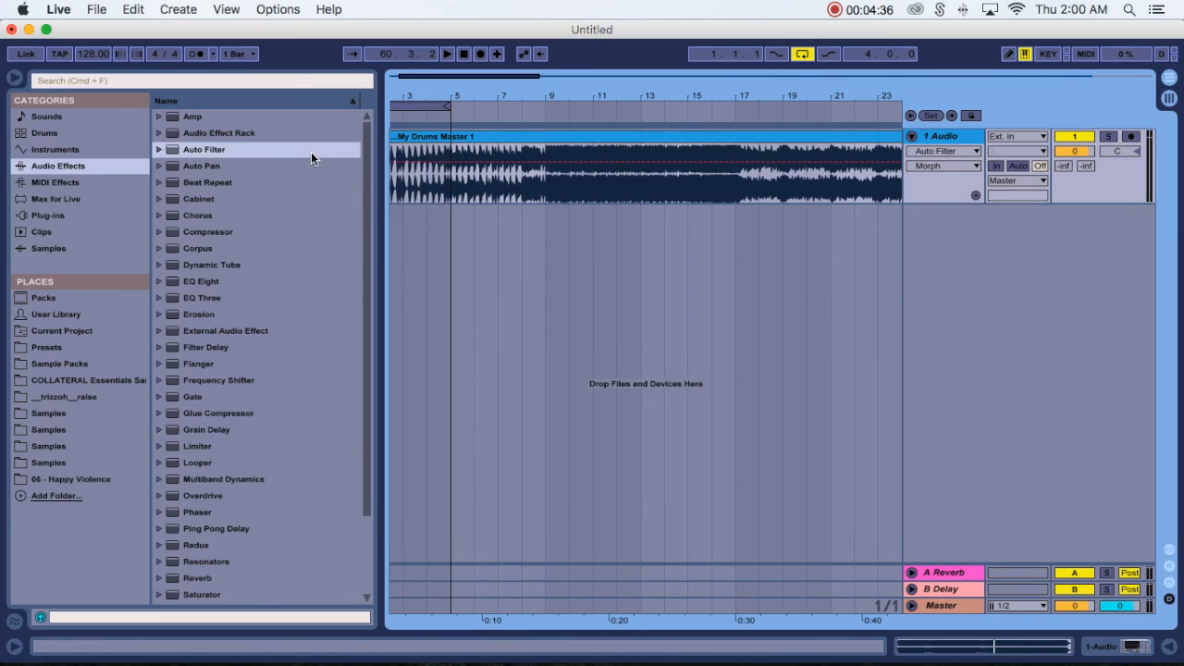
pyautogui.click(178, 165)
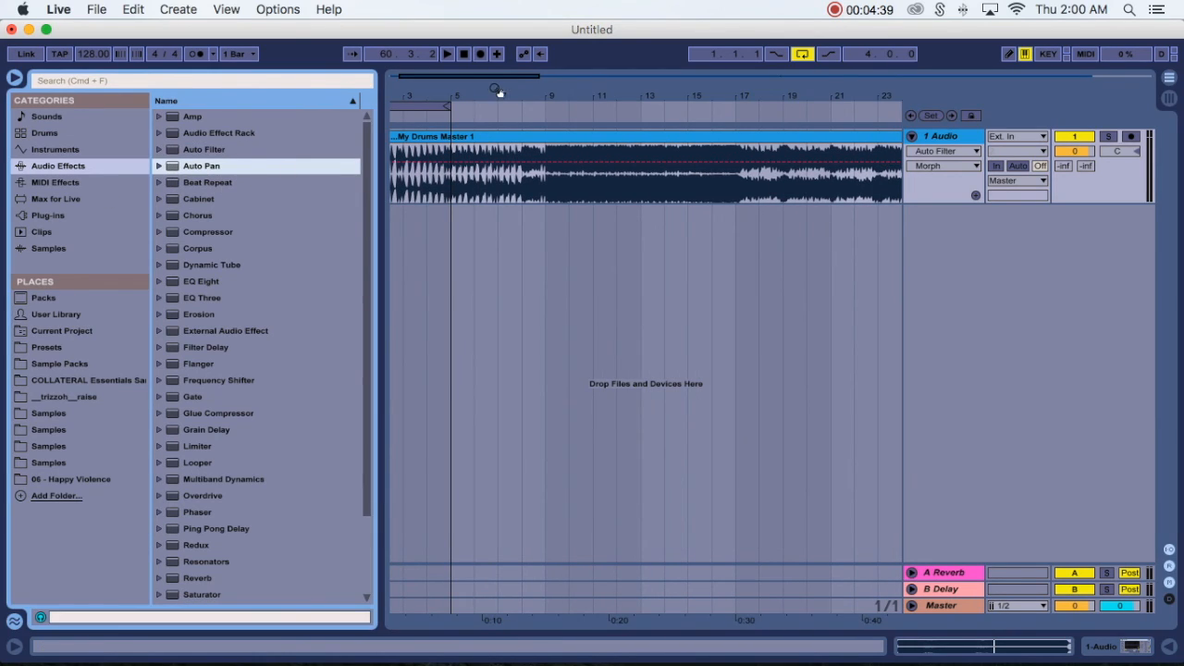
pyautogui.moveTo(498, 92); pyautogui.dragTo(496, 126)
pyautogui.hscroll(-4, 489, 138)
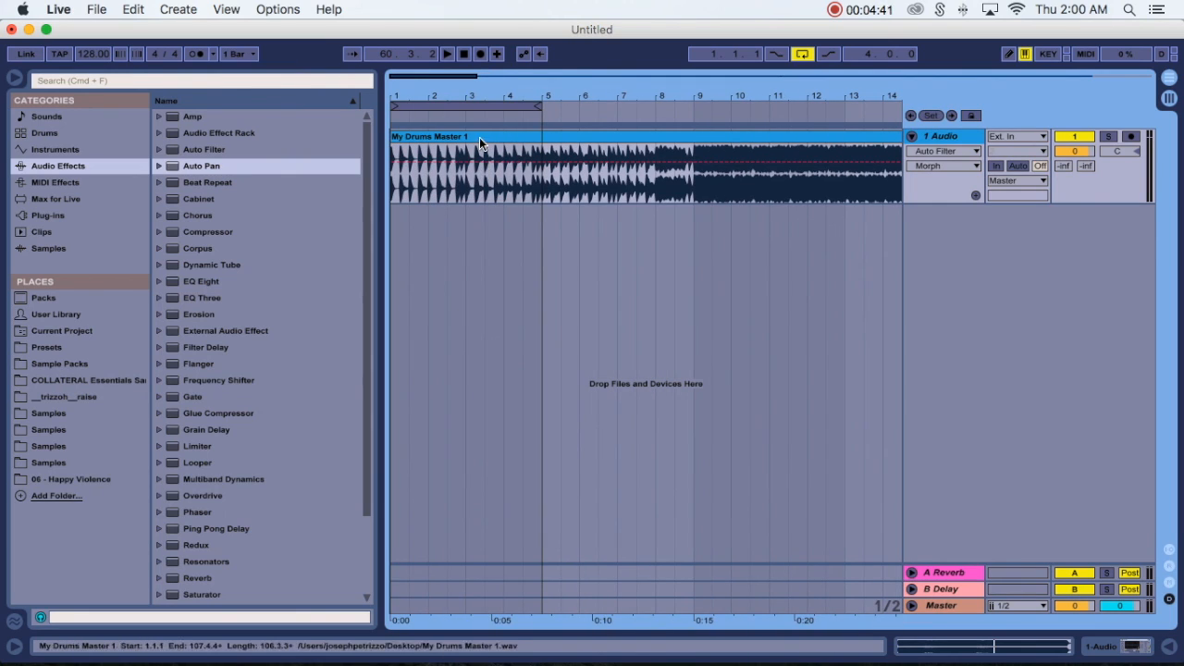
pyautogui.moveTo(442, 101); pyautogui.dragTo(445, 172)
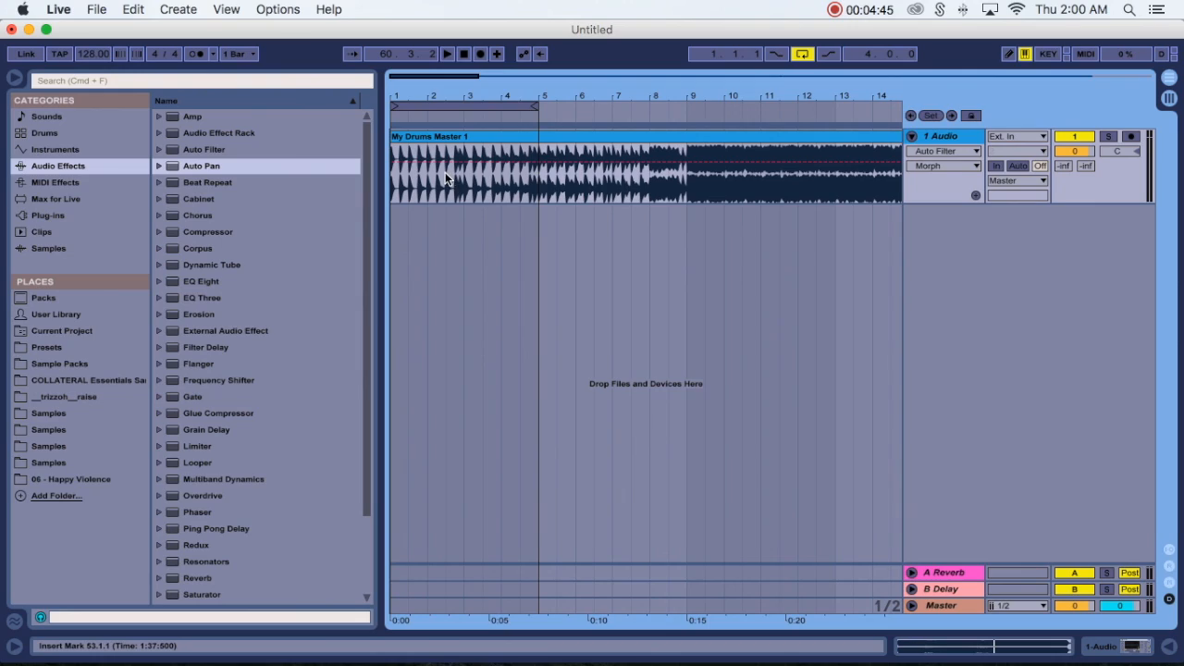